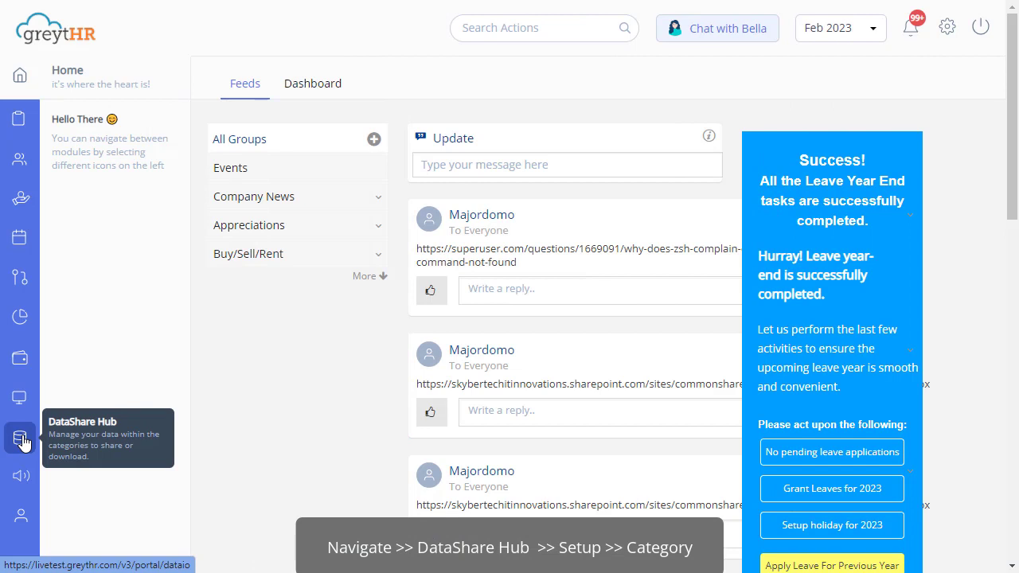
# Open the category setup of the DataShare Hub and show the output categories.
pyautogui.click(22, 439)
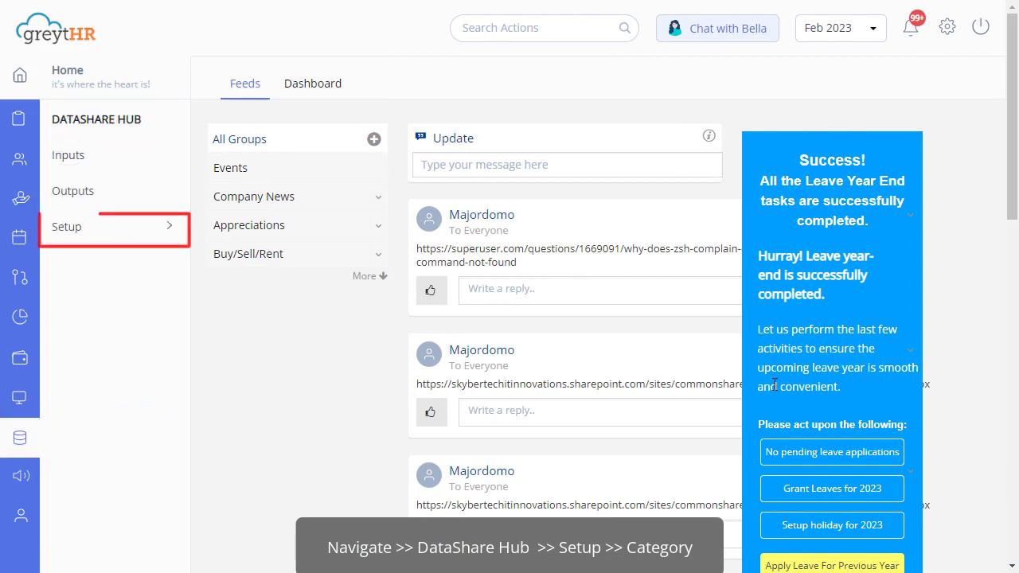
pyautogui.click(108, 227)
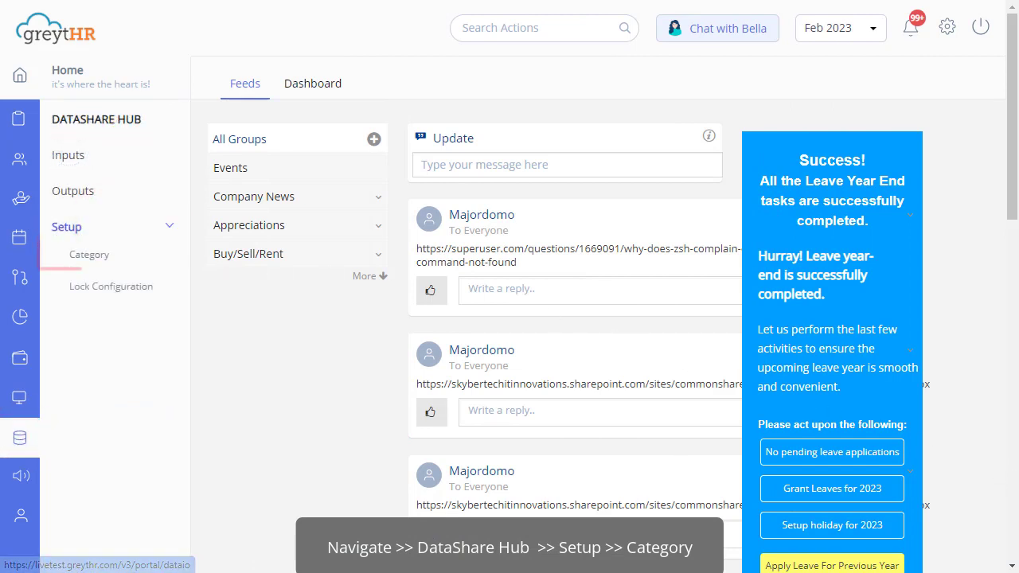
pyautogui.click(87, 253)
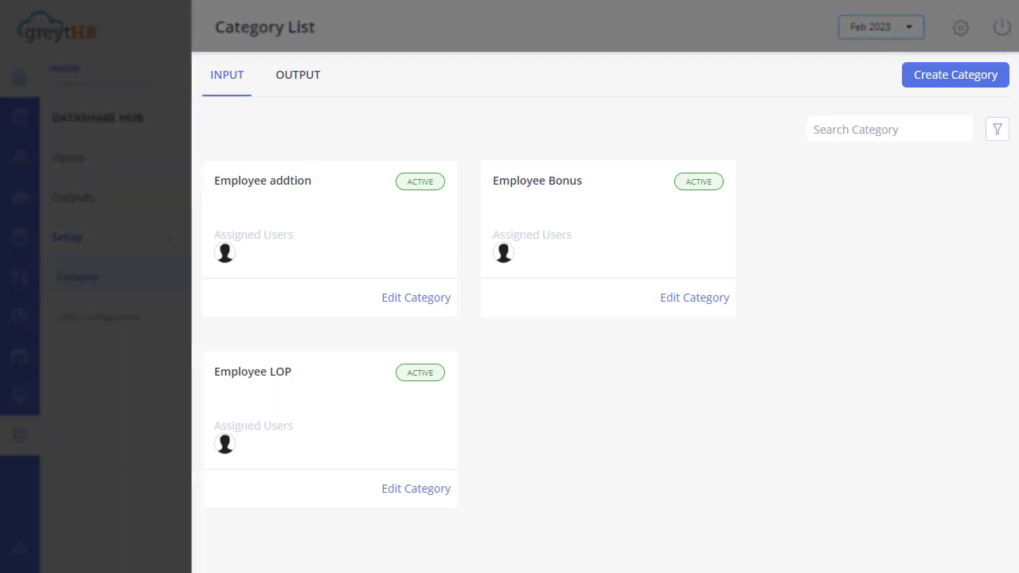
pyautogui.click(286, 77)
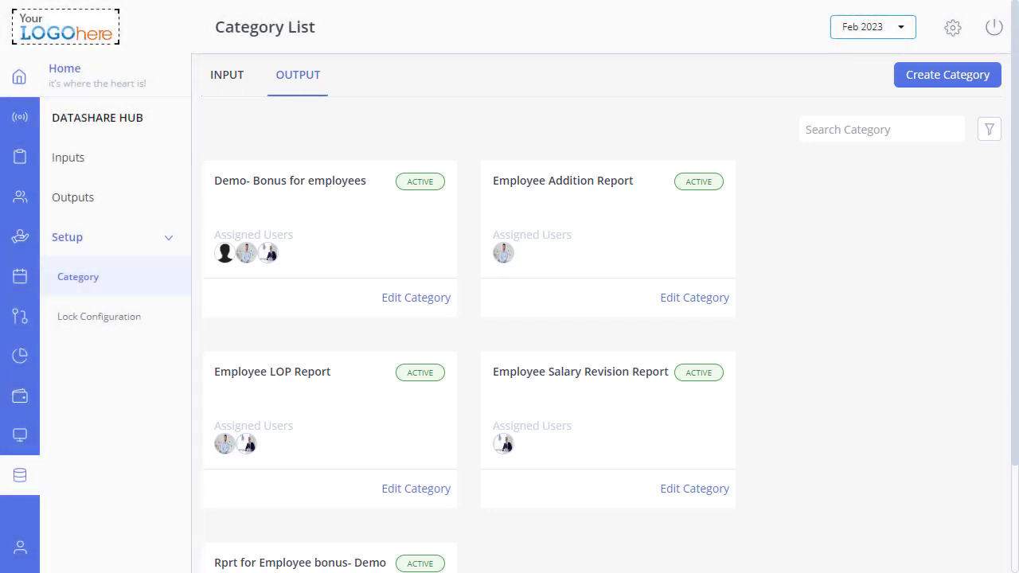
# Start a new category of type Input, with Employee Leave as both its name and description.
pyautogui.click(952, 74)
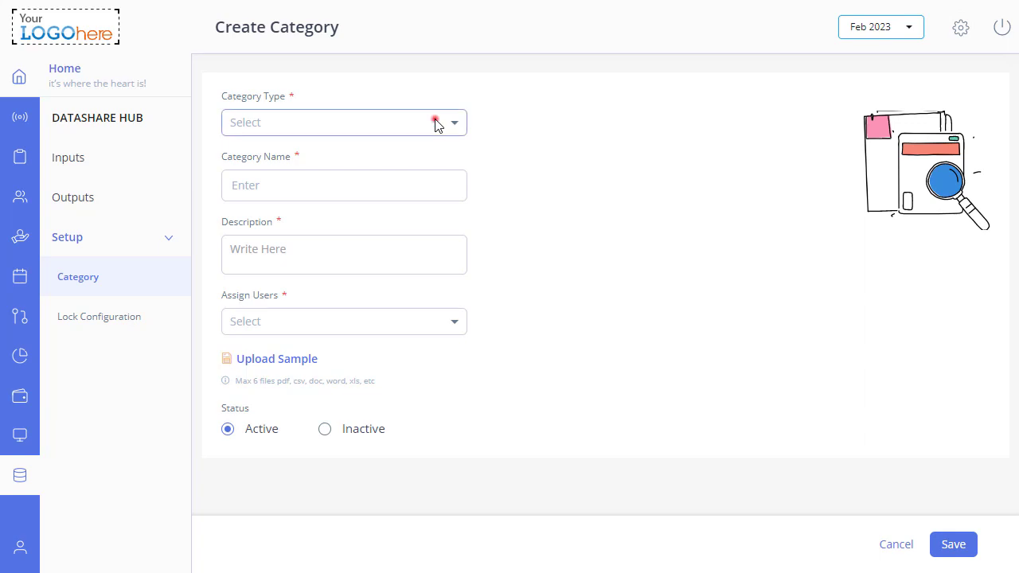
pyautogui.click(436, 125)
pyautogui.click(371, 155)
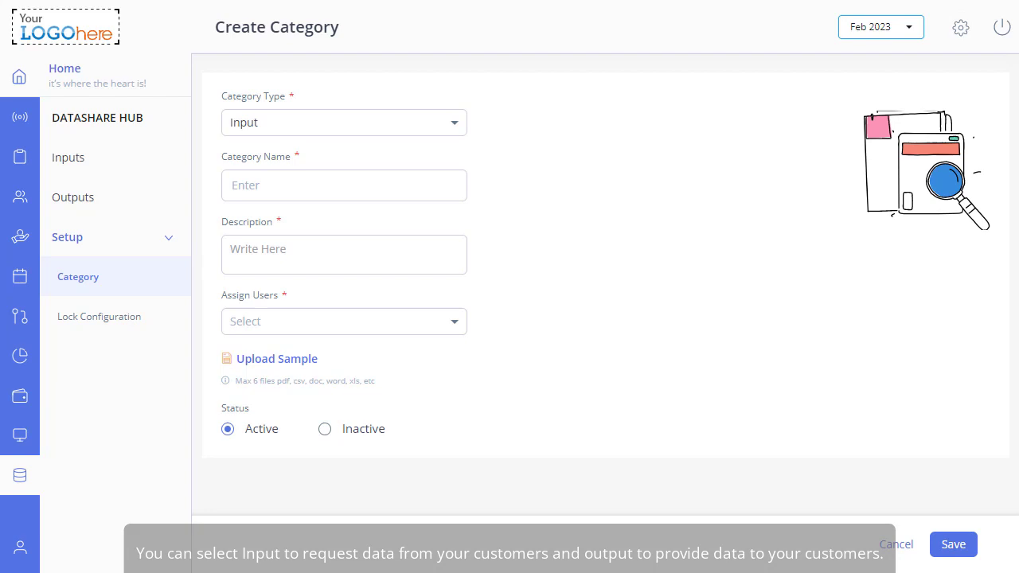
pyautogui.click(375, 189)
pyautogui.write('Employee Leave')
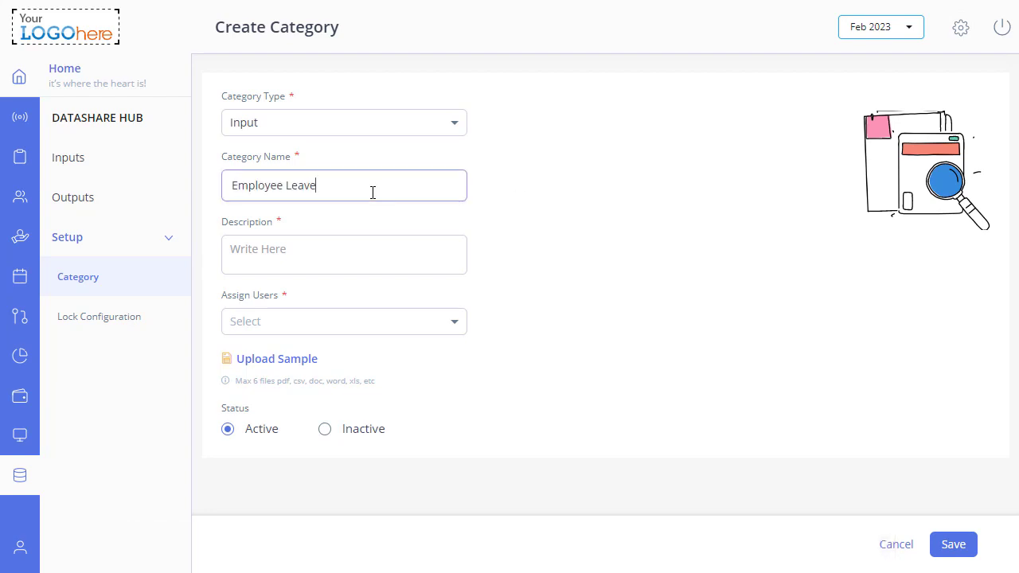
pyautogui.click(325, 250)
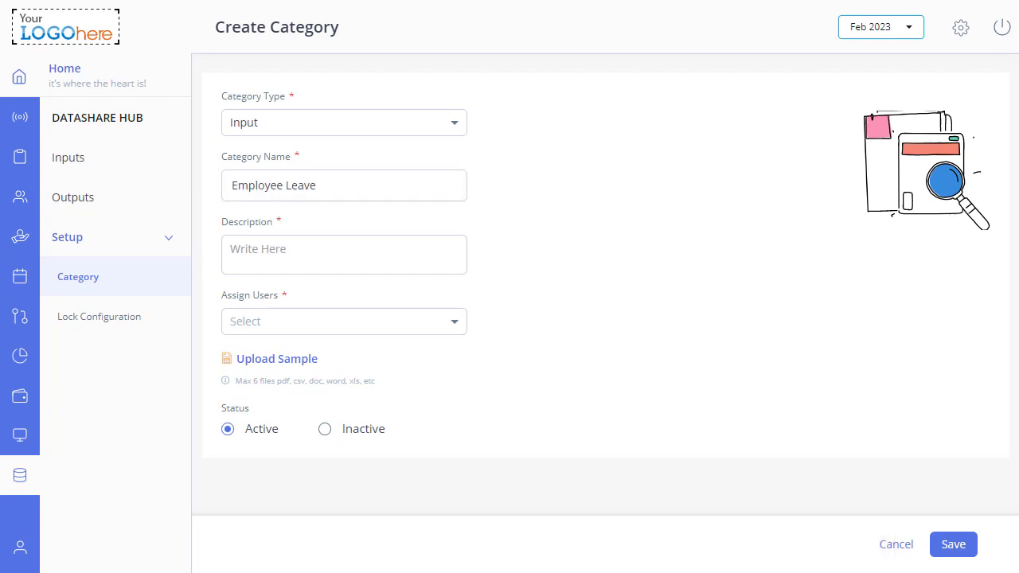
pyautogui.write('Employee Leave')
pyautogui.click(557, 248)
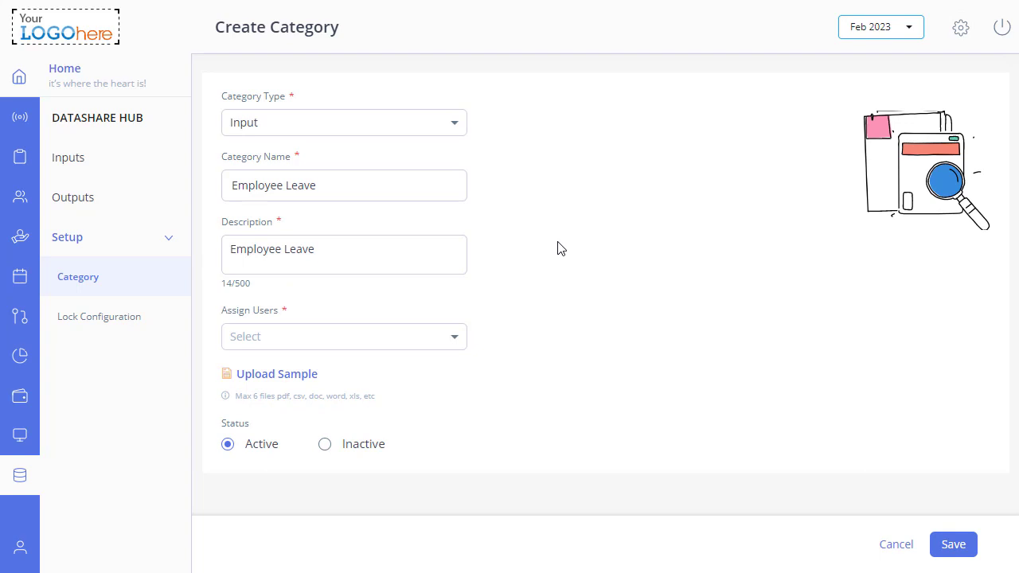
# Assign the new category to the Admin user, then save it and confirm its creation.
pyautogui.click(439, 334)
pyautogui.click(241, 453)
pyautogui.click(555, 301)
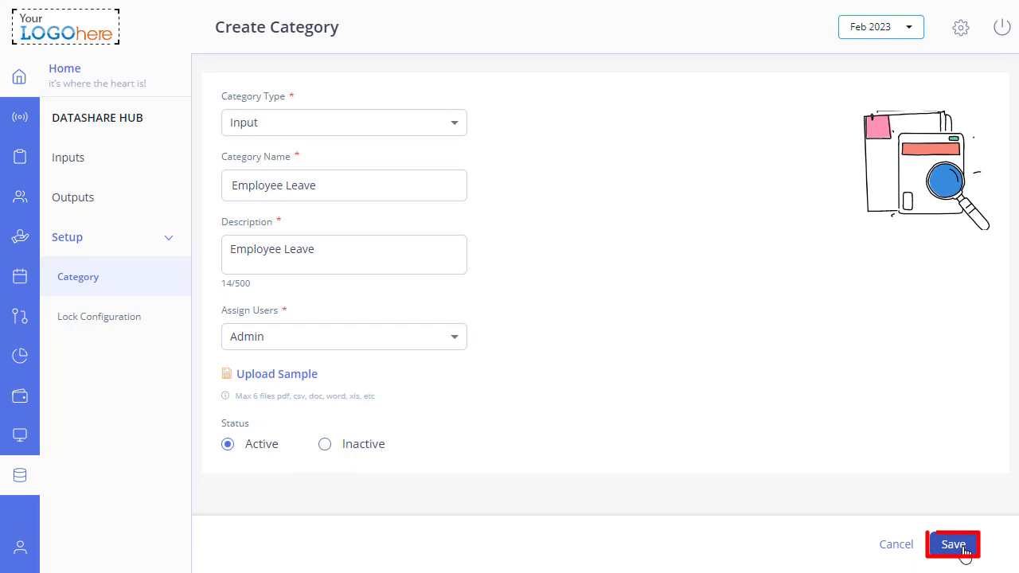
pyautogui.click(959, 547)
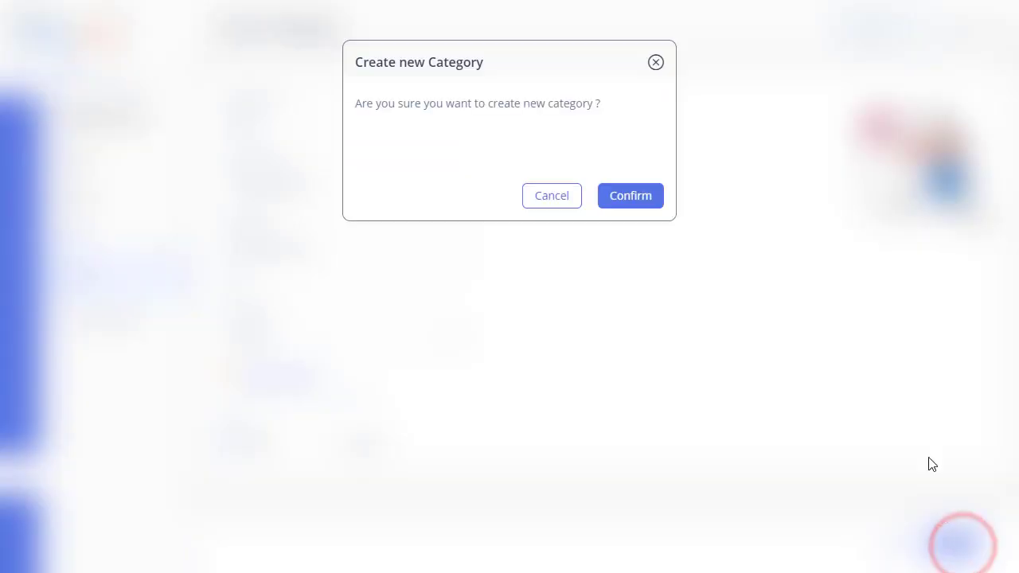
pyautogui.click(641, 199)
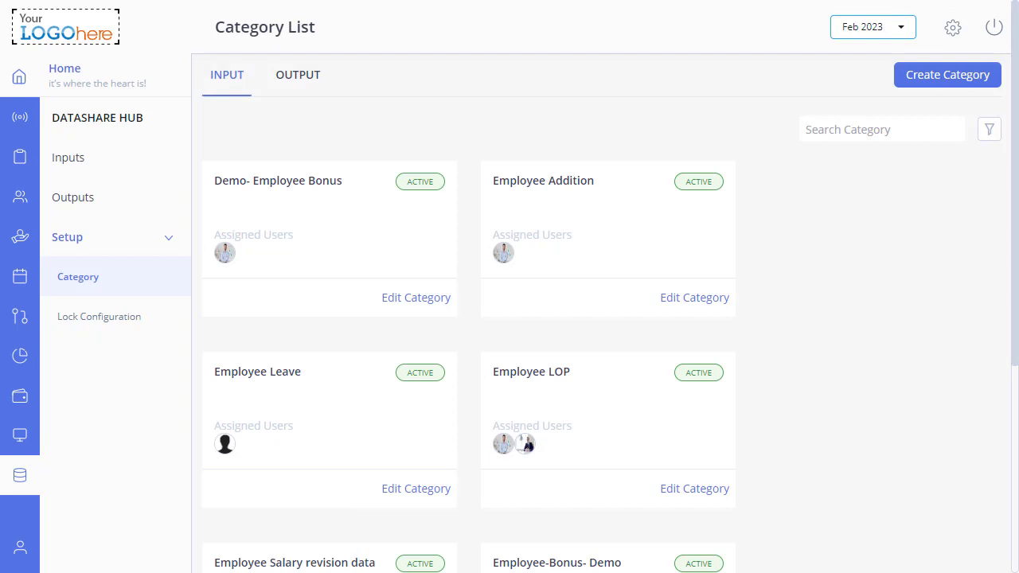
# Start a new lock configuration with category type Input and the Employee Leave category.
pyautogui.scroll(-1, 478, 319)
pyautogui.click(141, 312)
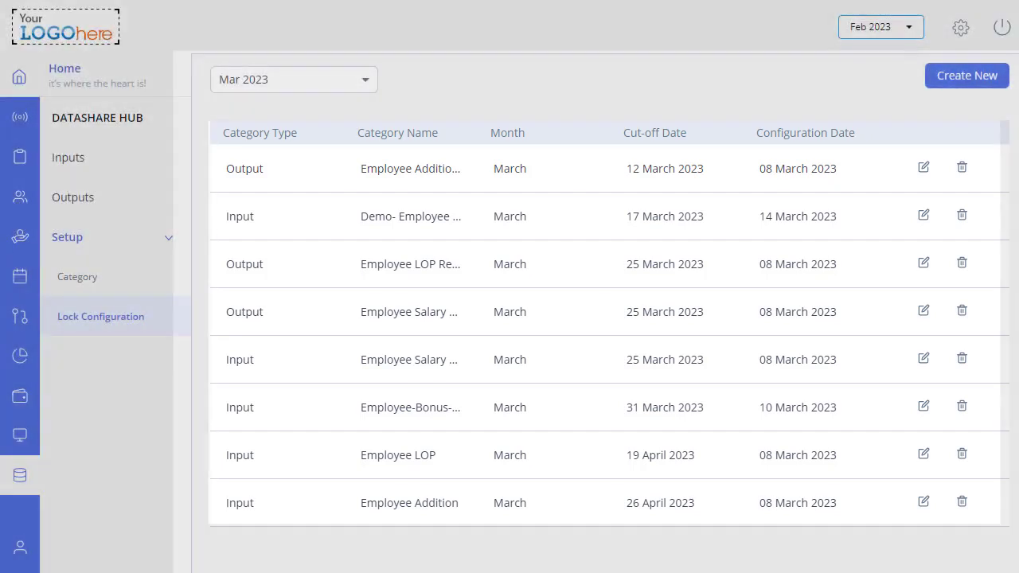
pyautogui.click(954, 81)
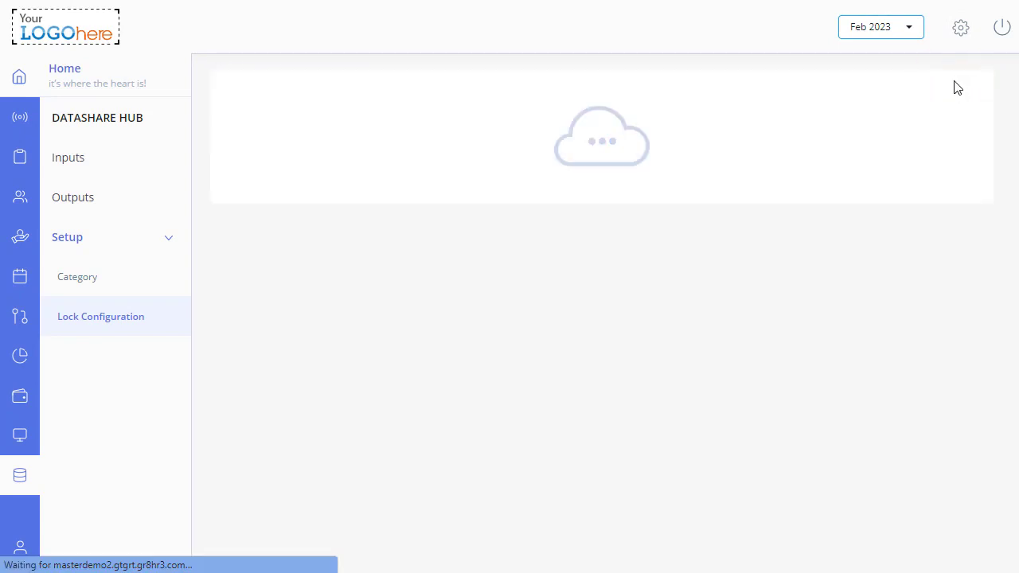
pyautogui.click(337, 119)
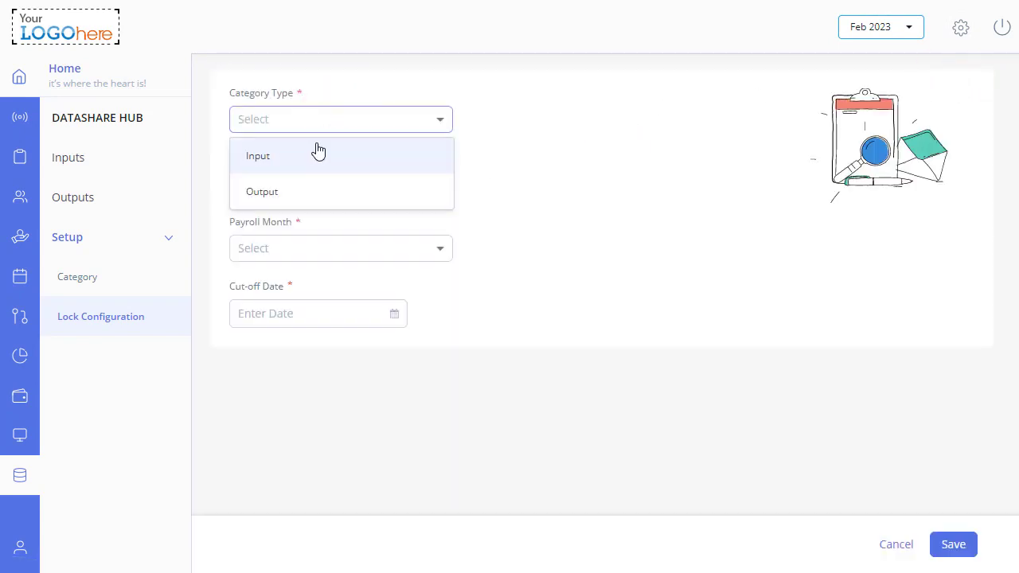
pyautogui.click(316, 155)
pyautogui.click(311, 180)
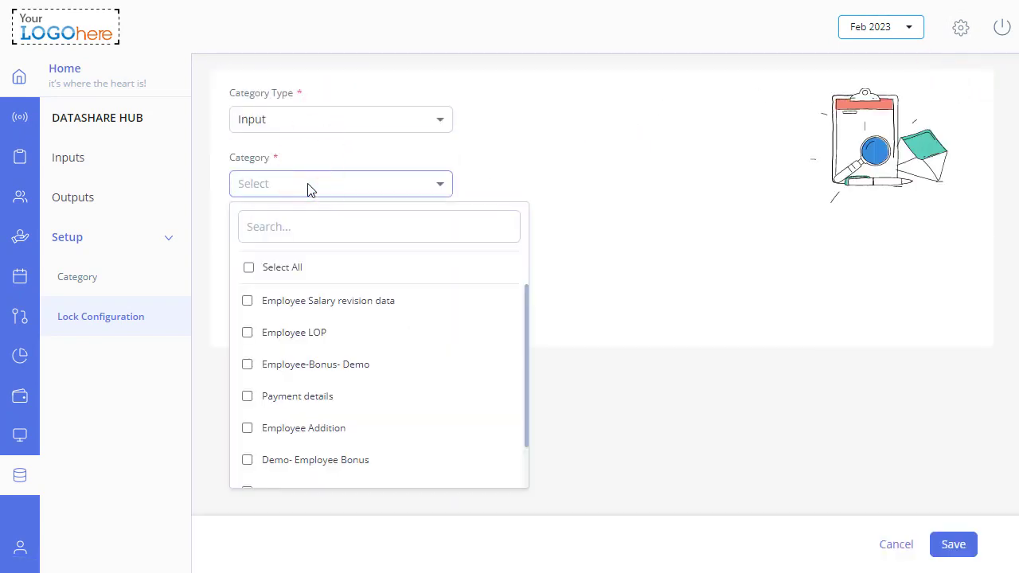
pyautogui.scroll(-3, 318, 374)
pyautogui.click(246, 473)
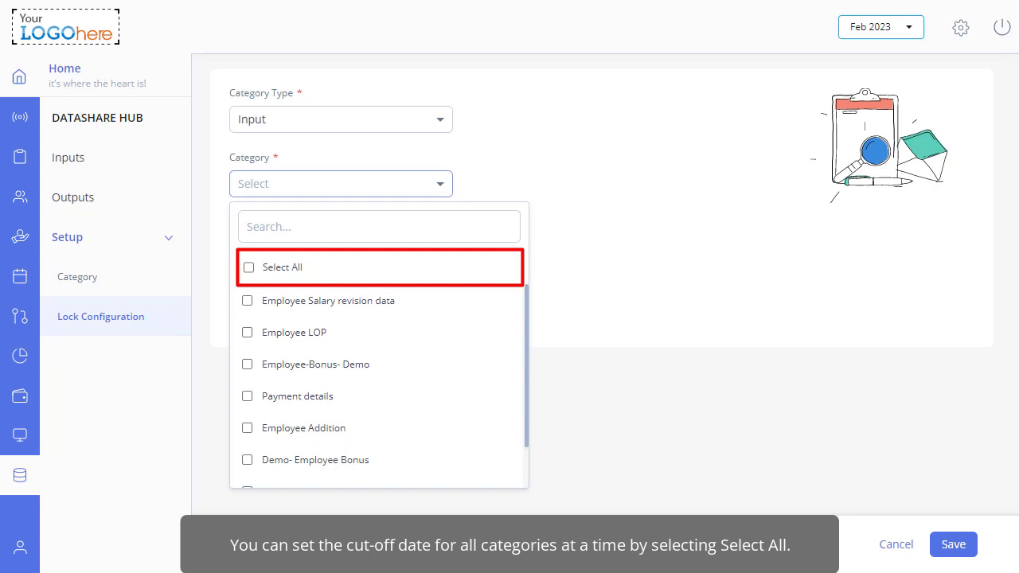
# Set the payroll month to Mar 2023 and the cut-off date to 31 Mar 2023, and save the lock configuration.
pyautogui.click(355, 244)
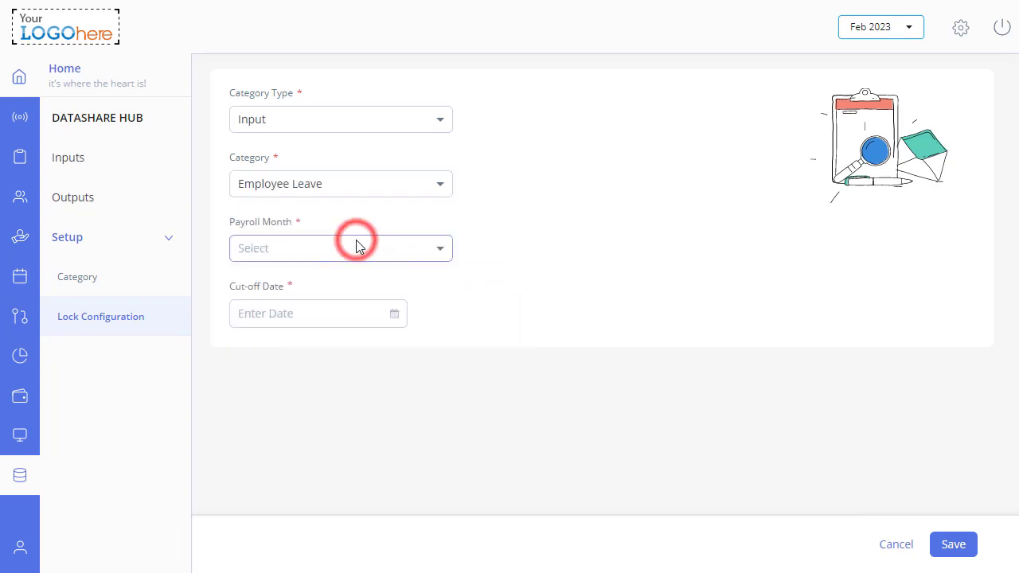
pyautogui.click(295, 296)
pyautogui.click(331, 314)
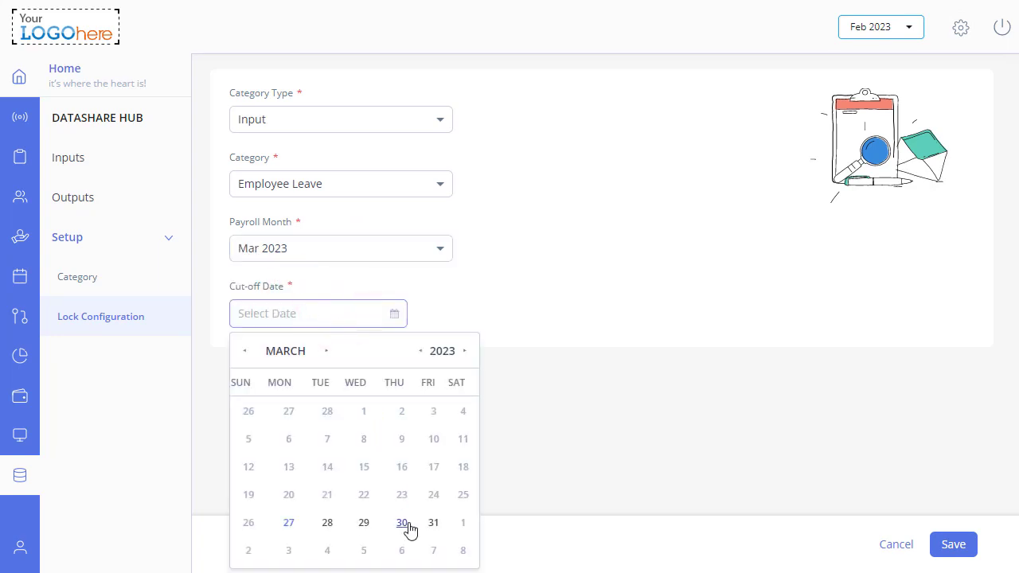
pyautogui.click(434, 526)
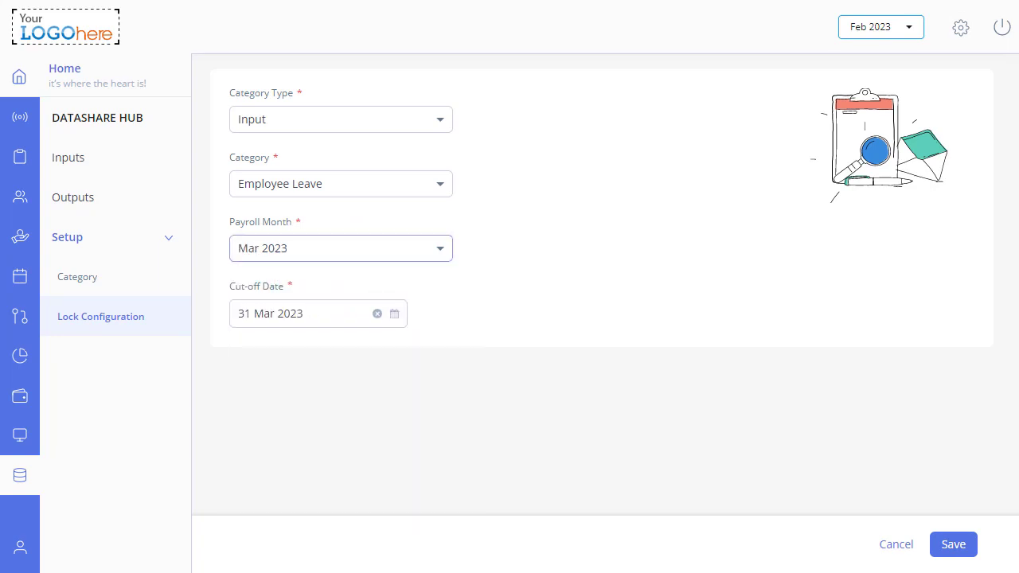
pyautogui.click(947, 547)
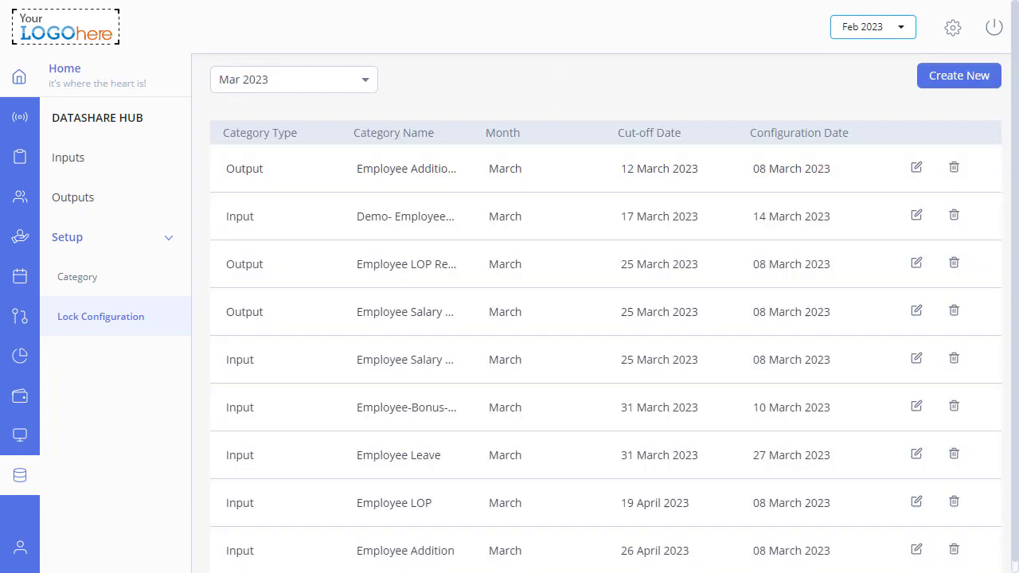
pyautogui.scroll(-1, 613, 343)
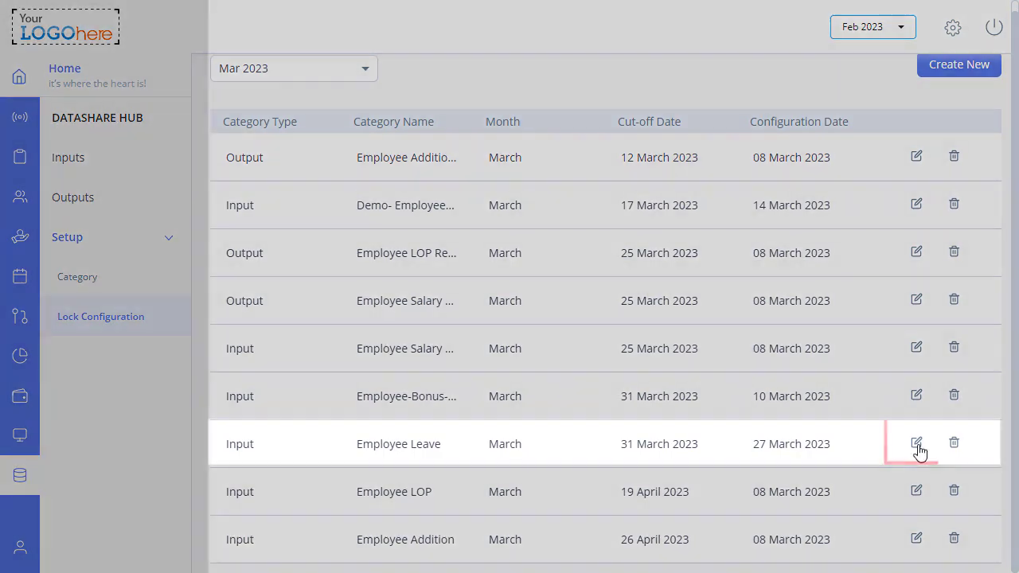